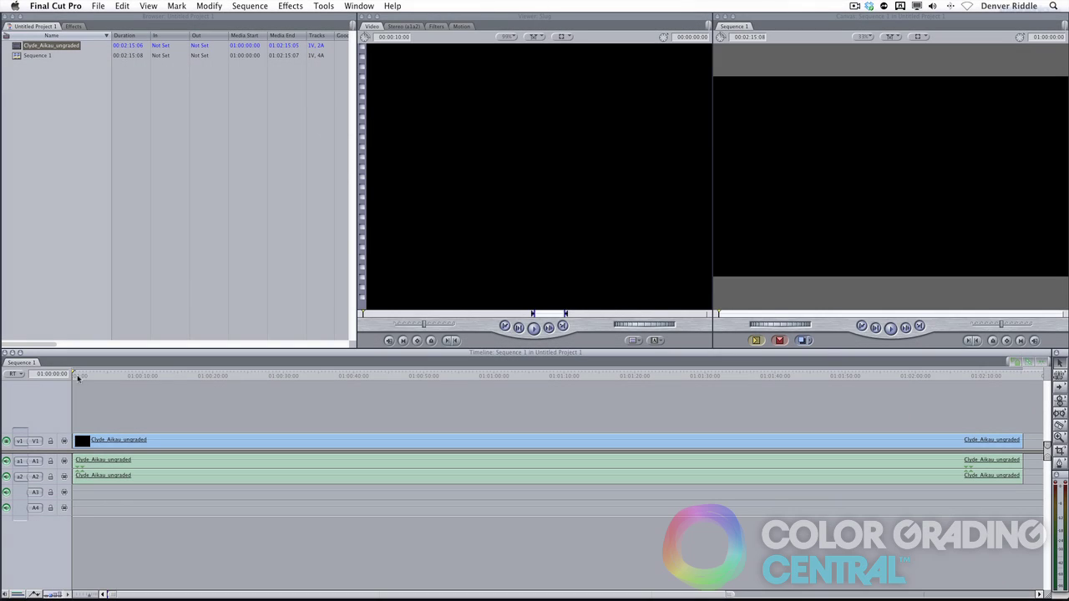
Scrub the Sequence 1 edit in Final Cut Pro to preview the surfing footage.
{"action": "left_click_drag", "start_coordinate": [78, 378], "coordinate": [485, 386]}
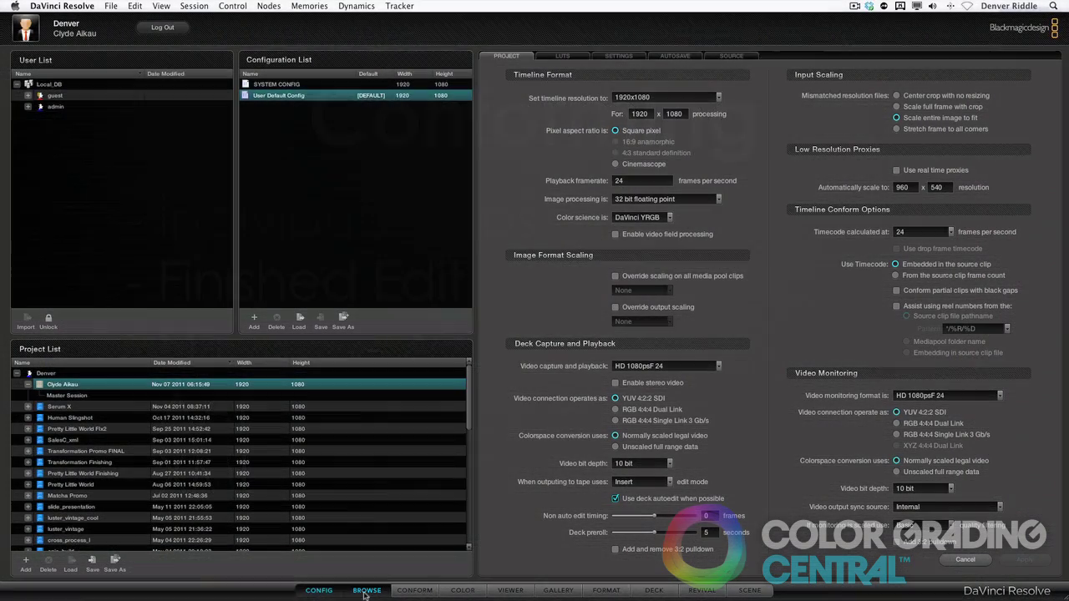
Find Clyde_Aikau_ungraded.mov in the RAID 0 Clyde_Aikau folder and send it to Scene Cut Detection.
{"action": "left_click", "coordinate": [366, 592]}
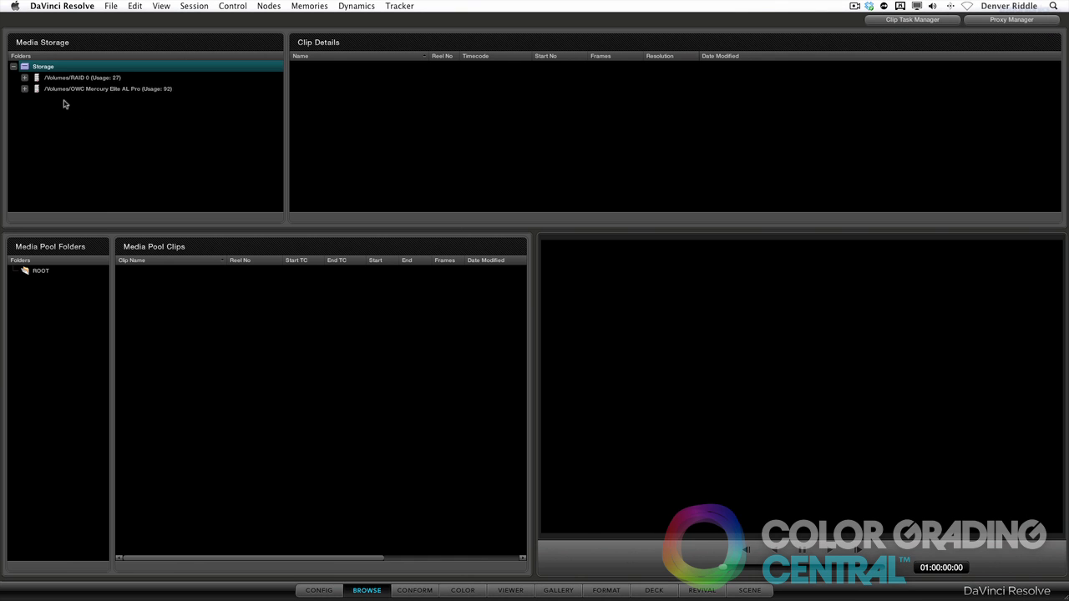
{"action": "left_click", "coordinate": [24, 77]}
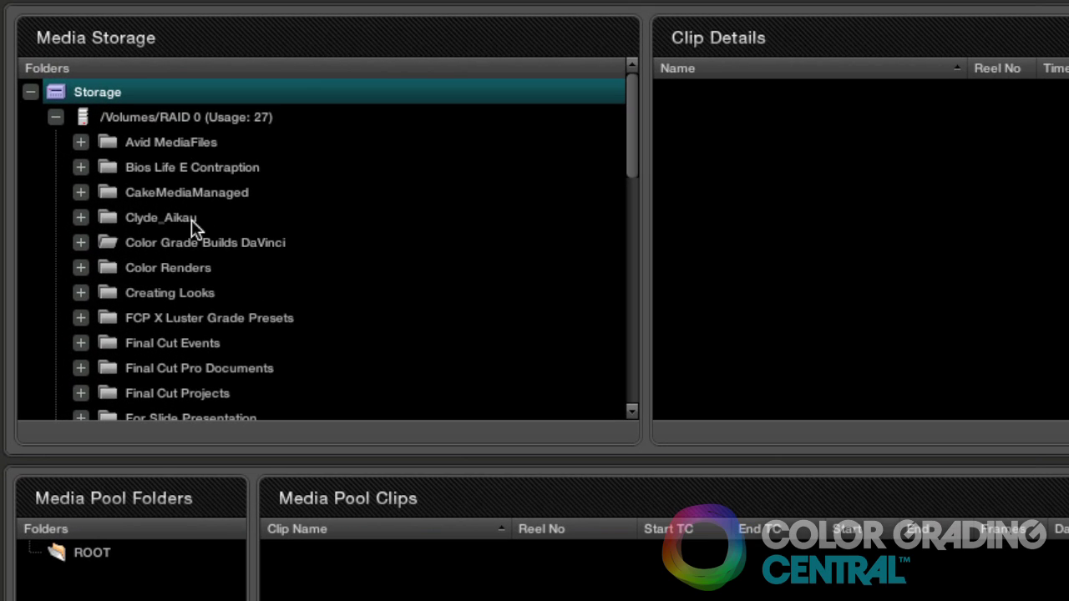
{"action": "left_click", "coordinate": [170, 214]}
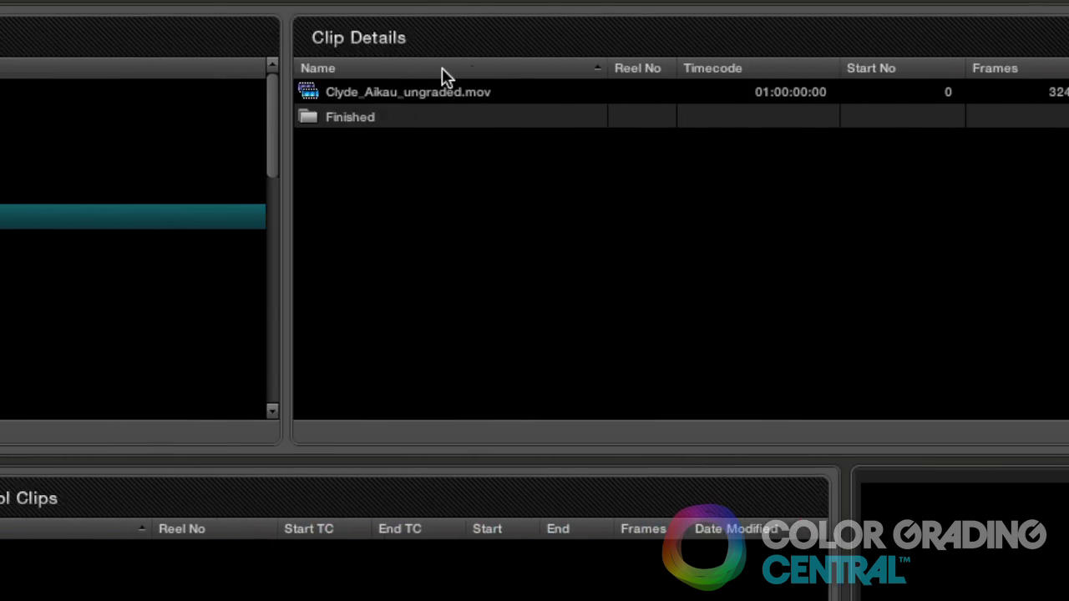
{"action": "left_click", "coordinate": [149, 92]}
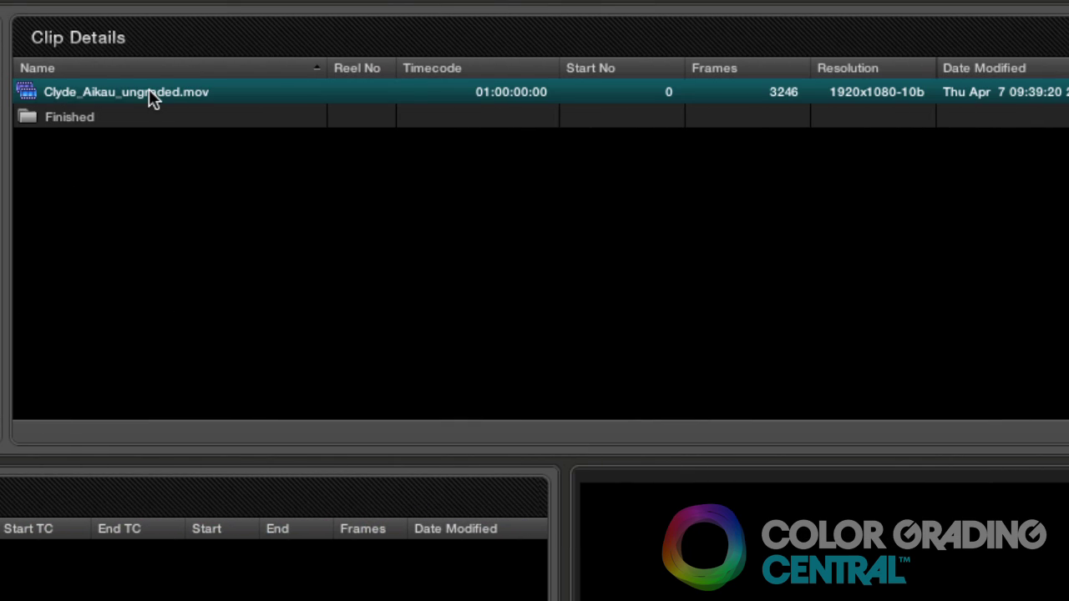
{"action": "right_click", "coordinate": [149, 92]}
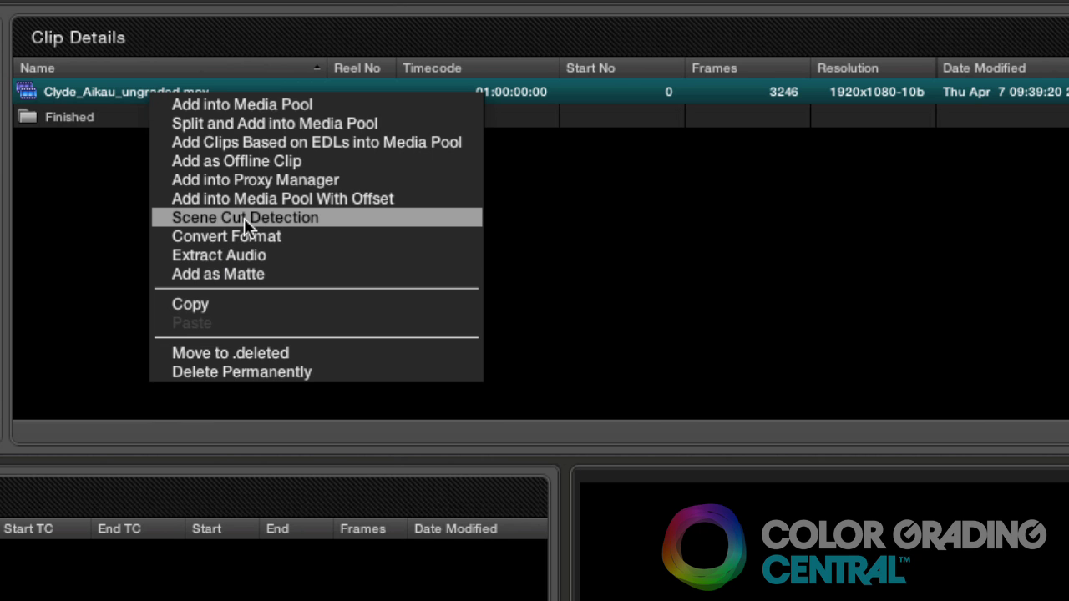
{"action": "left_click", "coordinate": [244, 218]}
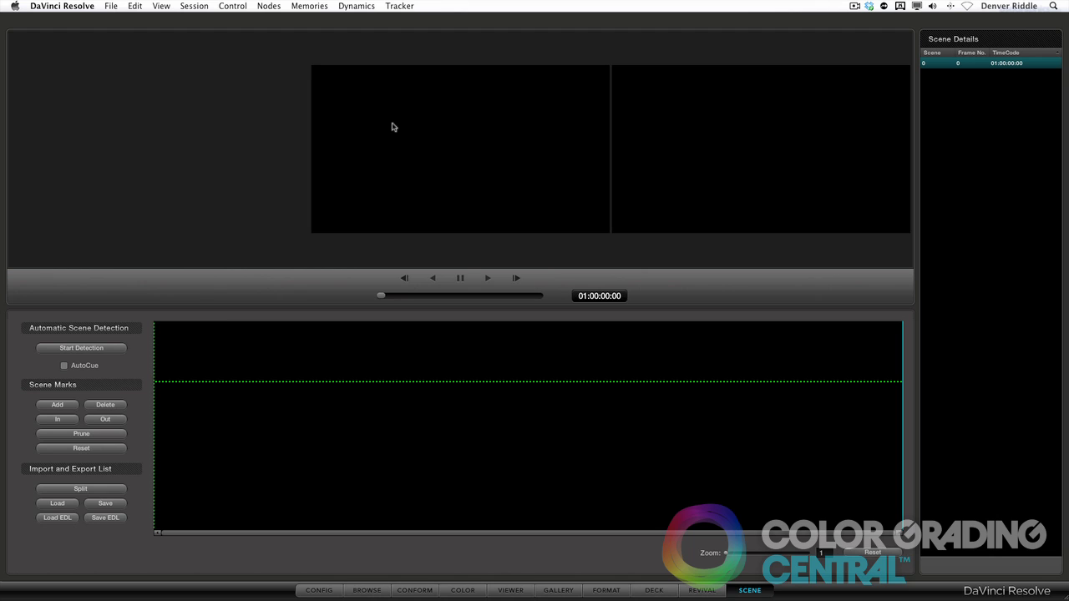
Scrub the movie, run Start Detection, and jump to the first detected scene.
{"action": "left_click", "coordinate": [196, 358]}
{"action": "left_click_drag", "start_coordinate": [198, 361], "coordinate": [598, 382]}
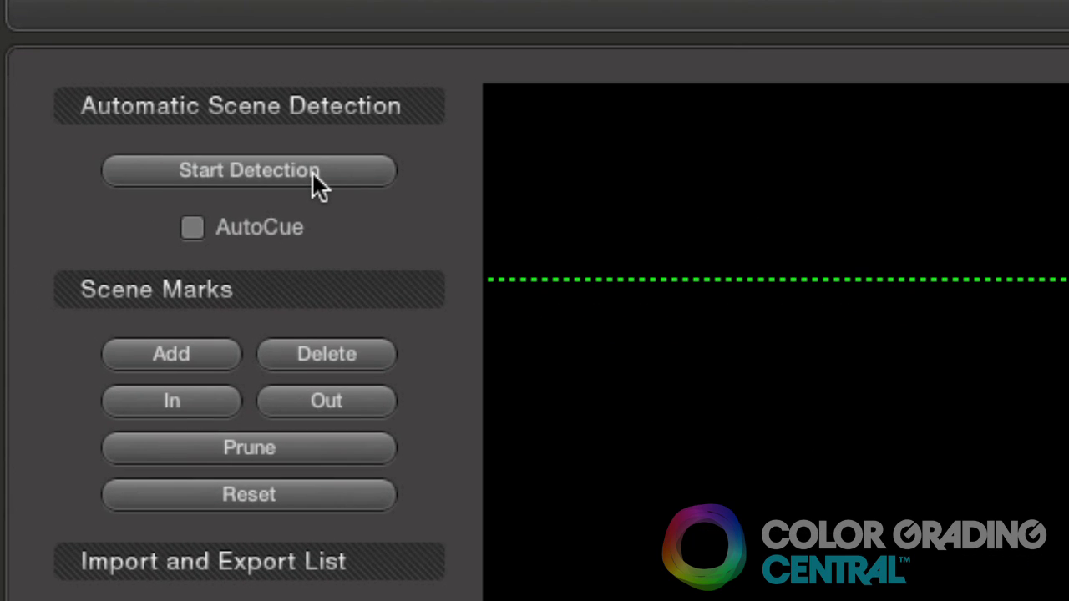
{"action": "left_click", "coordinate": [312, 171]}
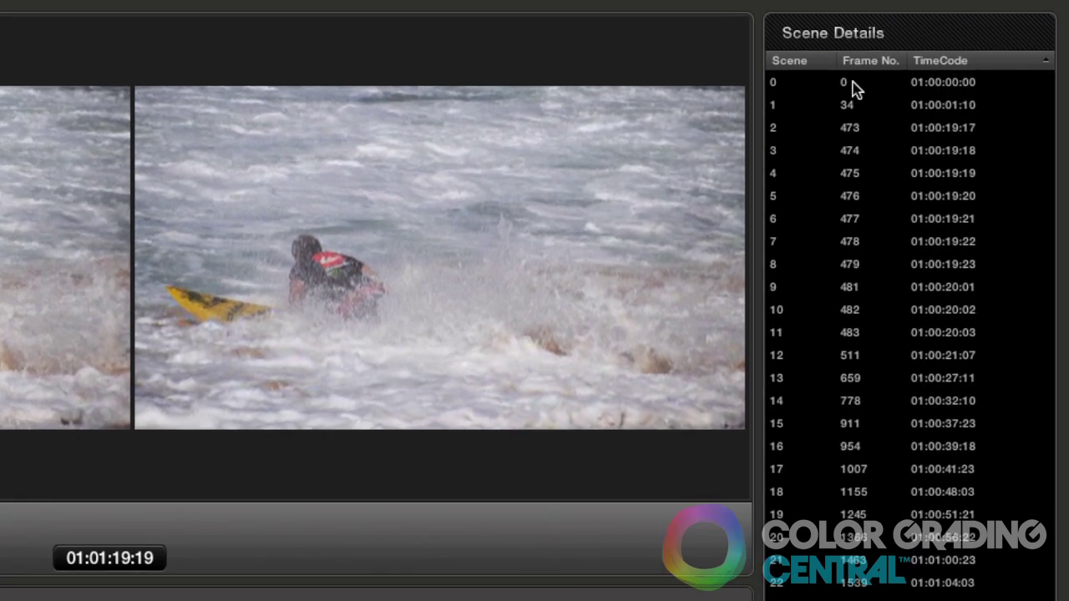
{"action": "left_click", "coordinate": [963, 63]}
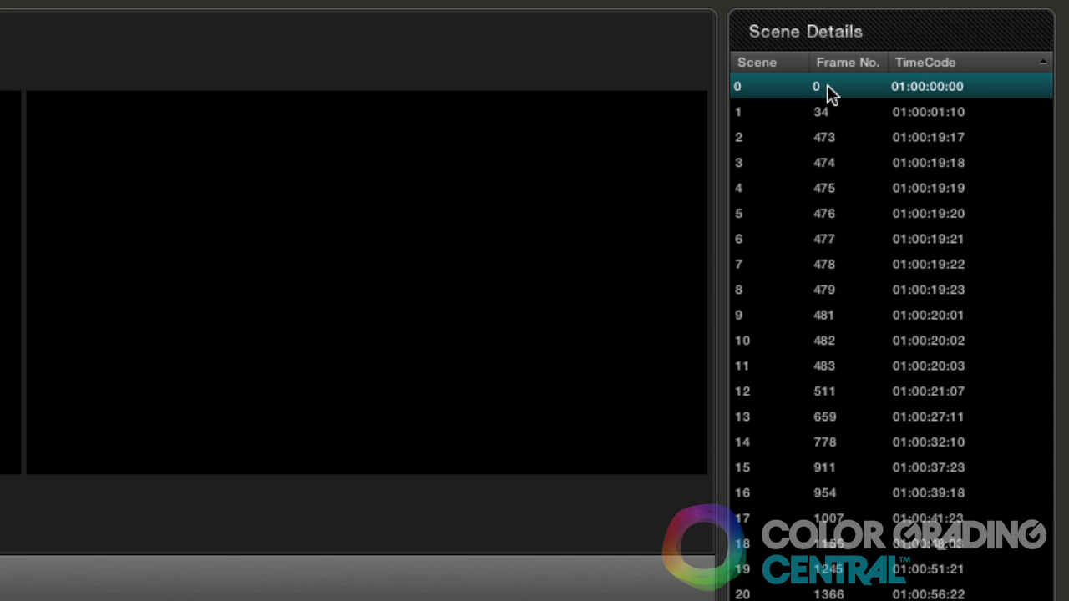
Step through the early detected scenes up to the 01:00:27:11 surfing-to-interview cut.
{"action": "key", "text": "Down"}
{"action": "key", "text": "Down"}
{"action": "key", "text": "Down"}
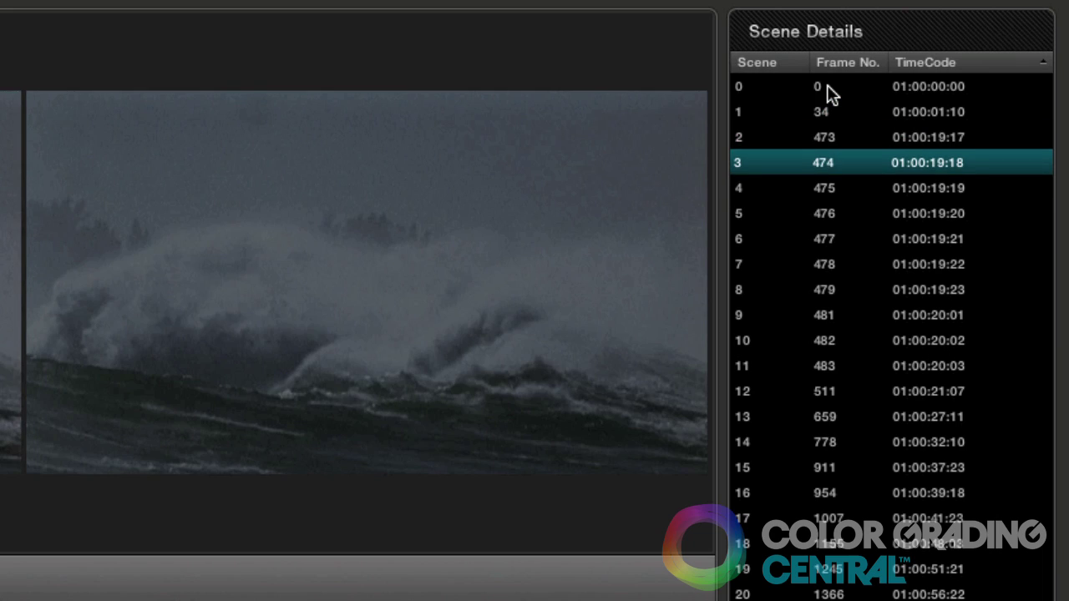
{"action": "key", "text": "Down"}
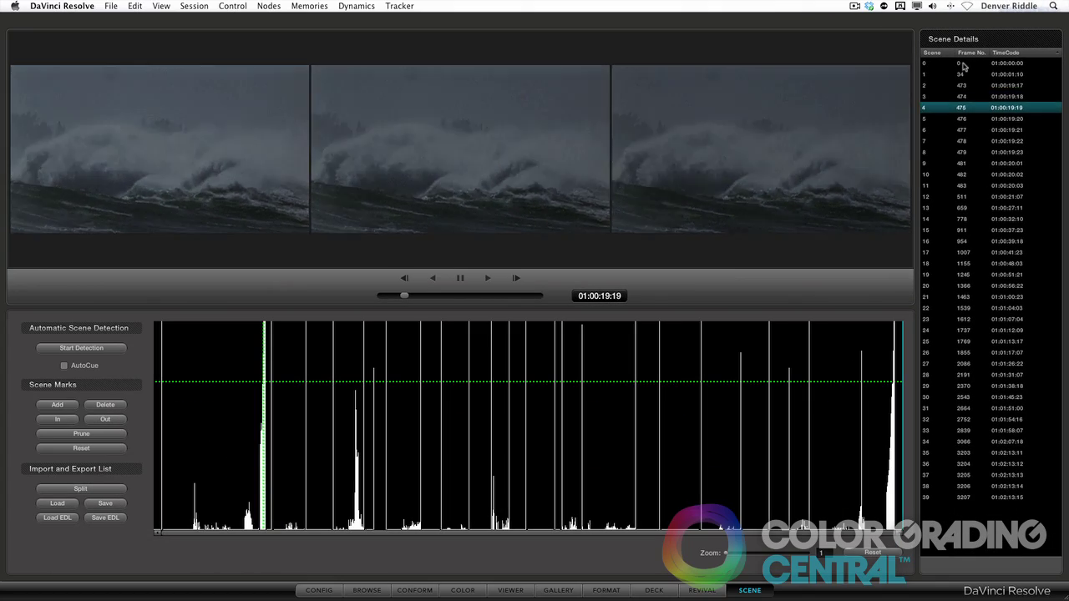
{"action": "key", "text": "Down"}
{"action": "key", "text": "Down"}
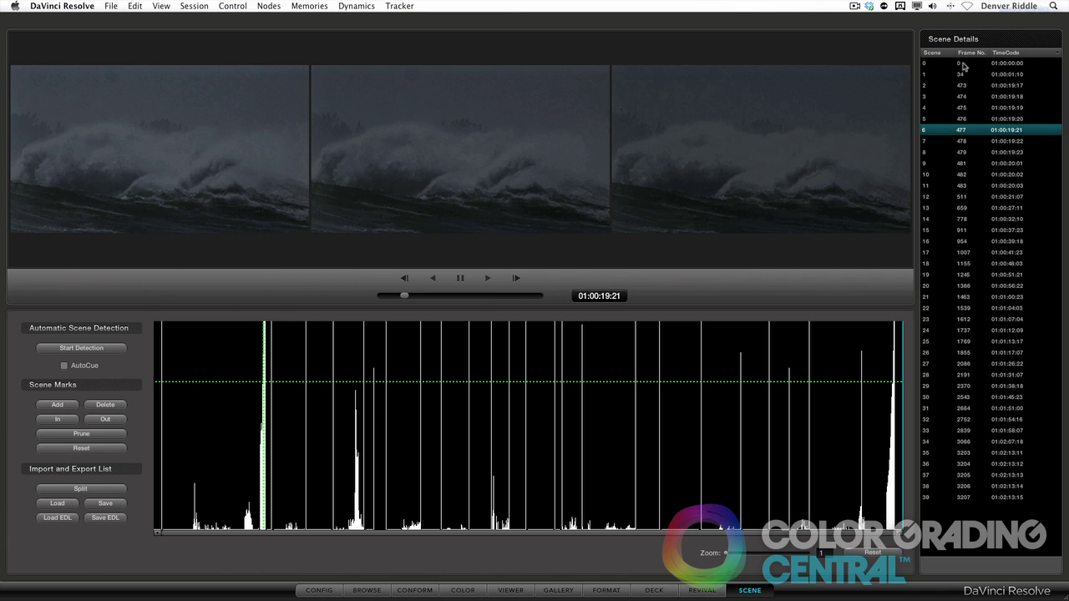
{"action": "key", "text": "Up"}
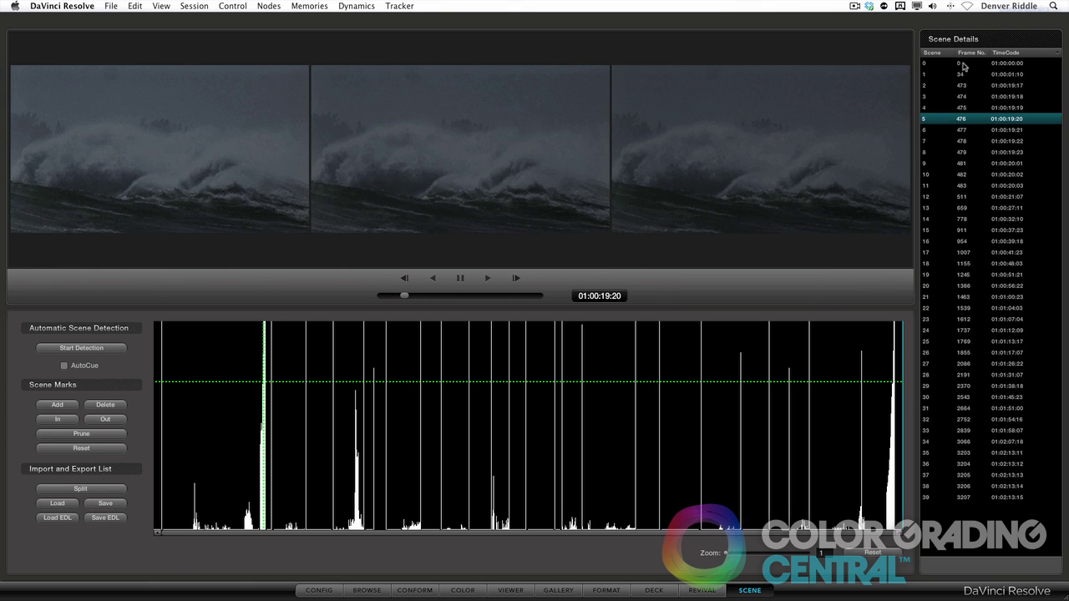
{"action": "key", "text": "Down"}
{"action": "key", "text": "Down"}
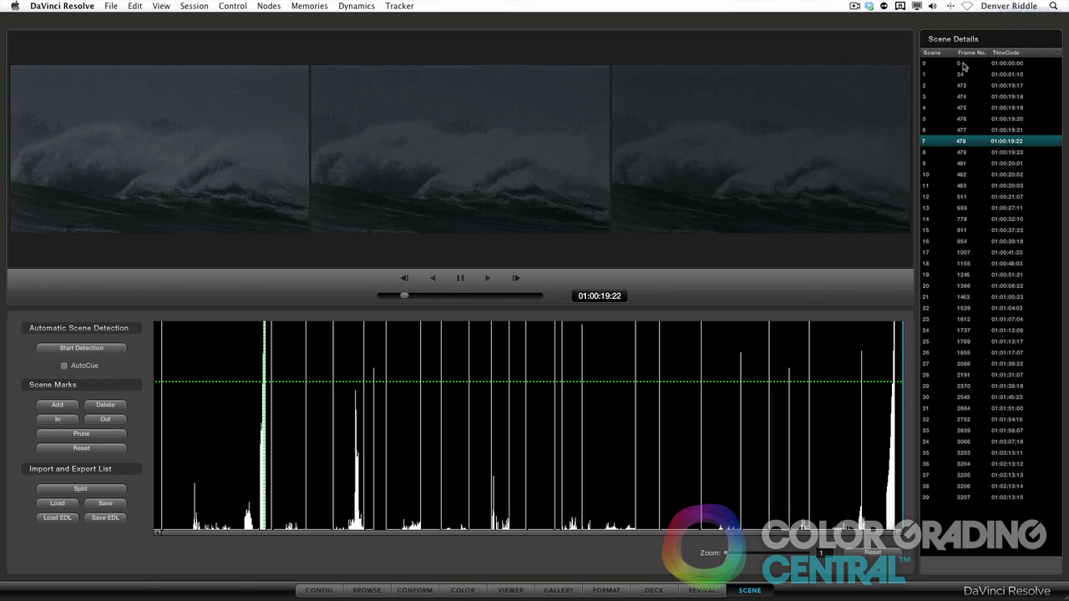
{"action": "key", "text": "Down"}
{"action": "key", "text": "Down"}
{"action": "key", "text": "Down"}
{"action": "key", "text": "Down"}
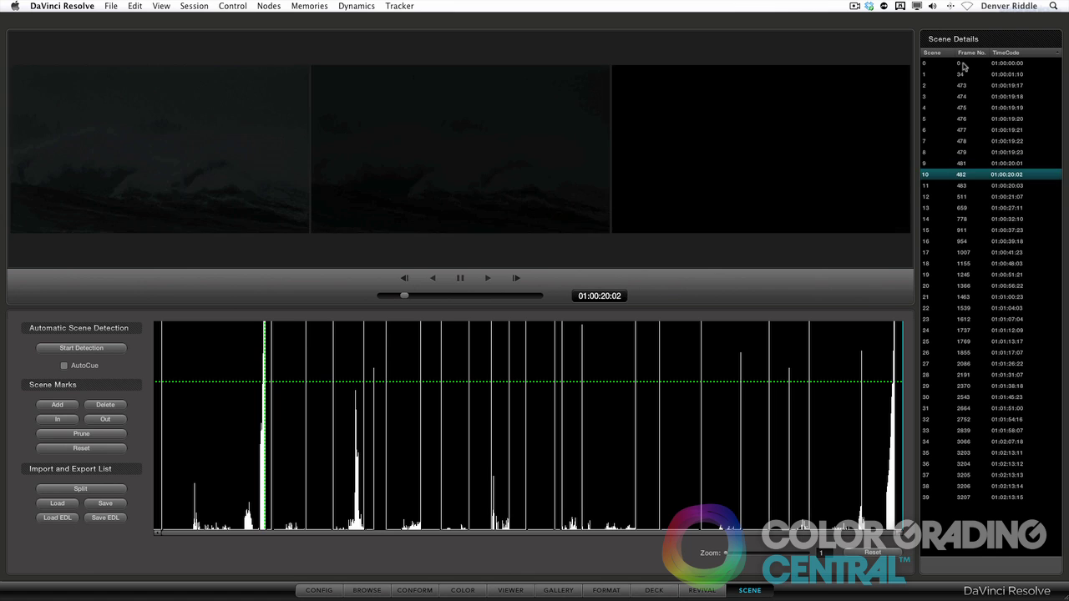
{"action": "key", "text": "Down"}
{"action": "key", "text": "Down"}
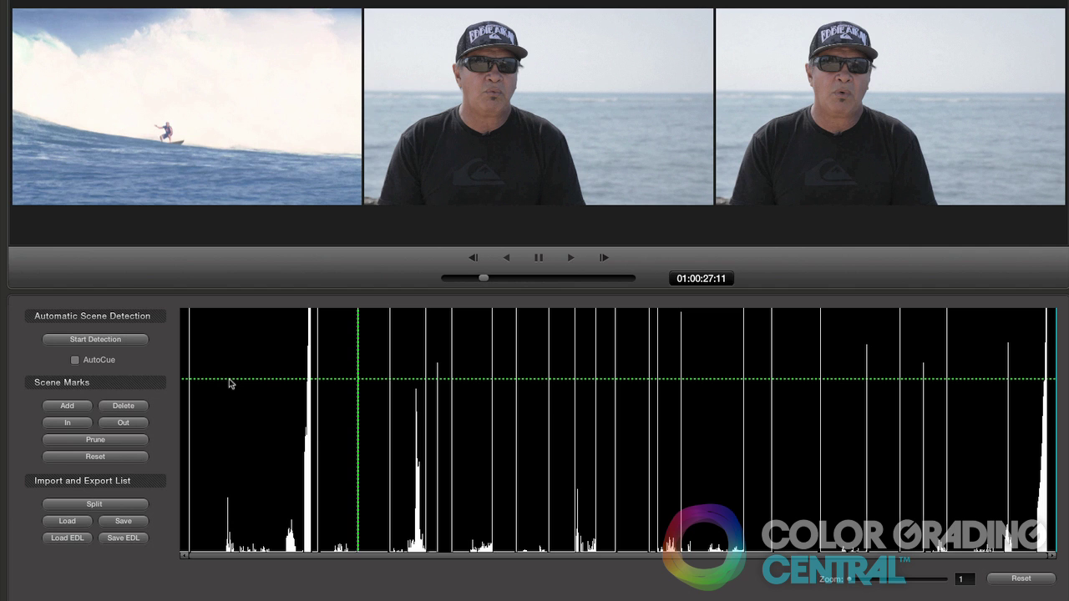
Lower the green threshold line to catch more cuts, then raise it back near its original height.
{"action": "left_click_drag", "start_coordinate": [229, 380], "coordinate": [344, 400]}
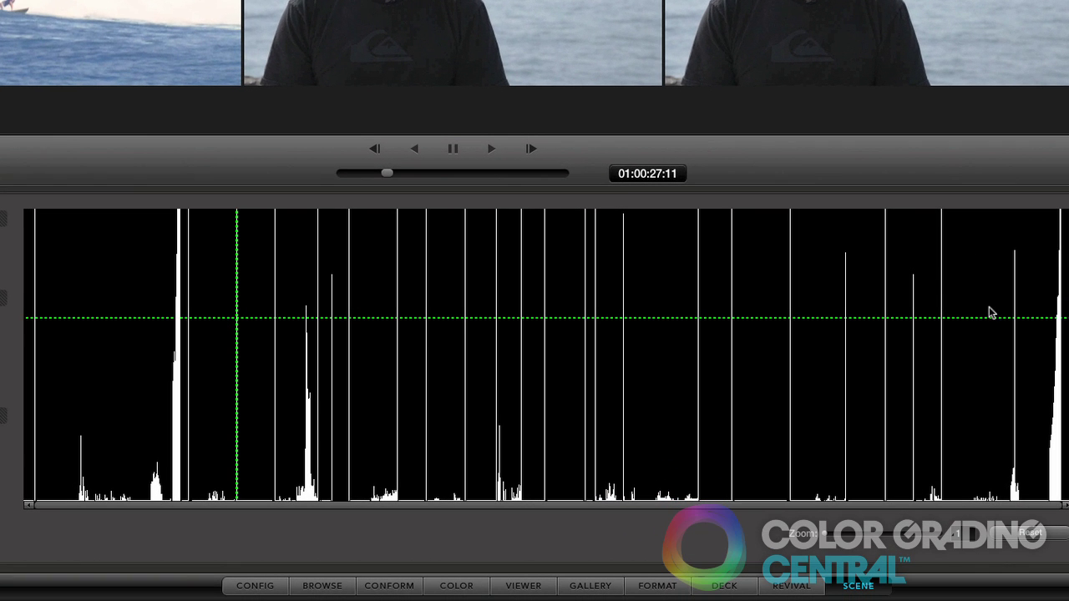
{"action": "left_click_drag", "start_coordinate": [300, 364], "coordinate": [171, 491]}
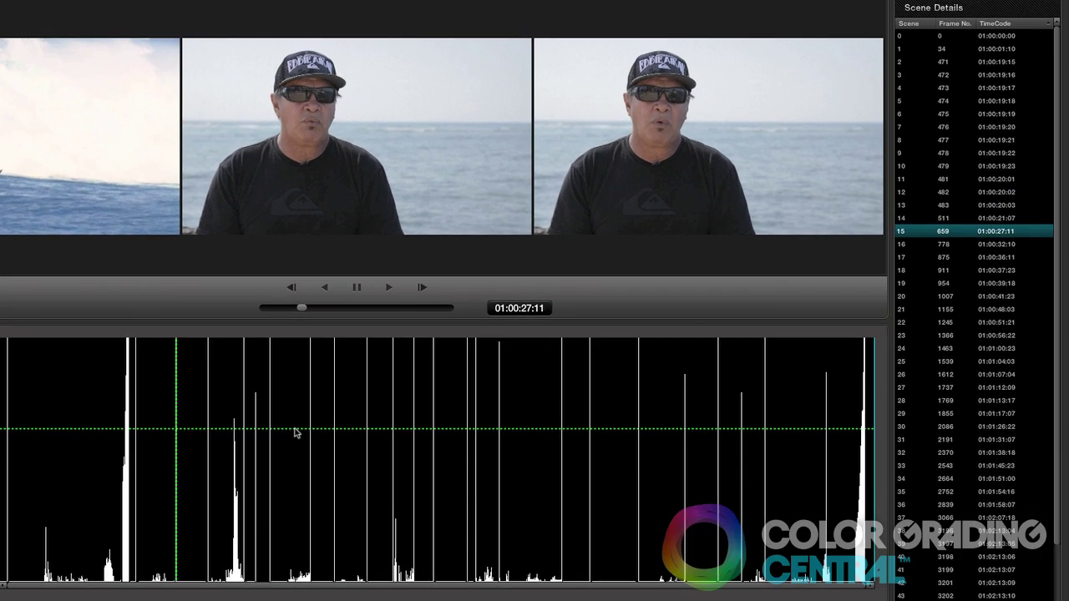
{"action": "left_click_drag", "start_coordinate": [295, 427], "coordinate": [295, 420]}
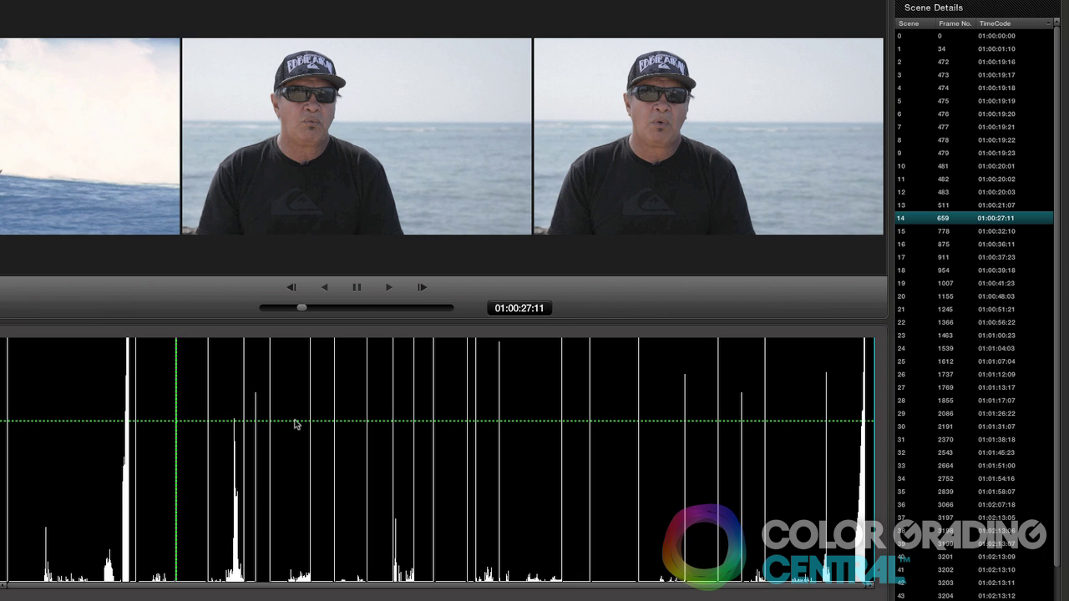
{"action": "left_click_drag", "start_coordinate": [306, 425], "coordinate": [304, 529]}
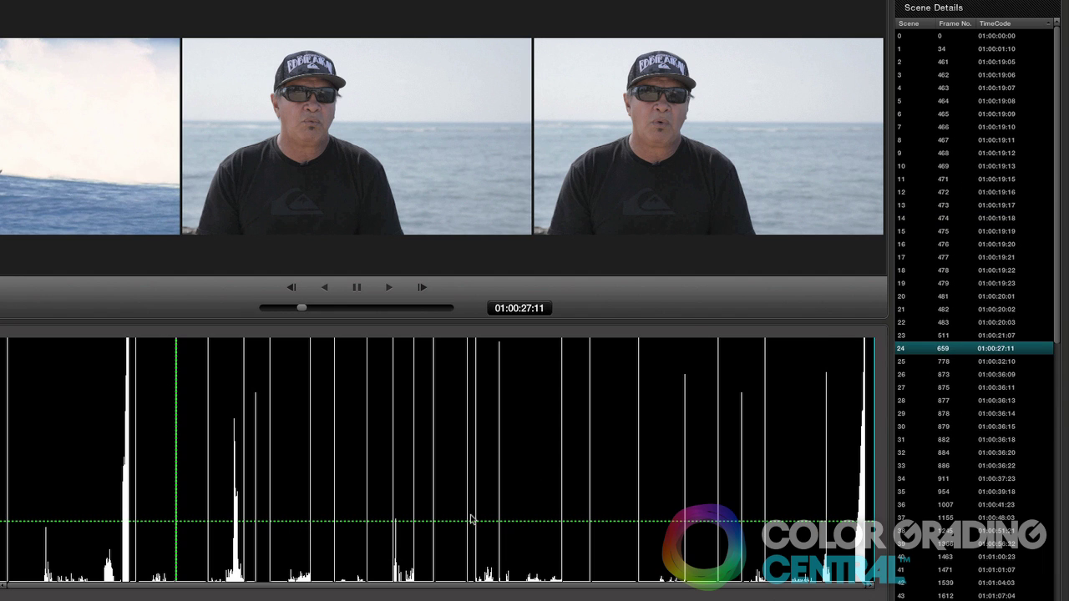
{"action": "left_click_drag", "start_coordinate": [456, 526], "coordinate": [450, 424]}
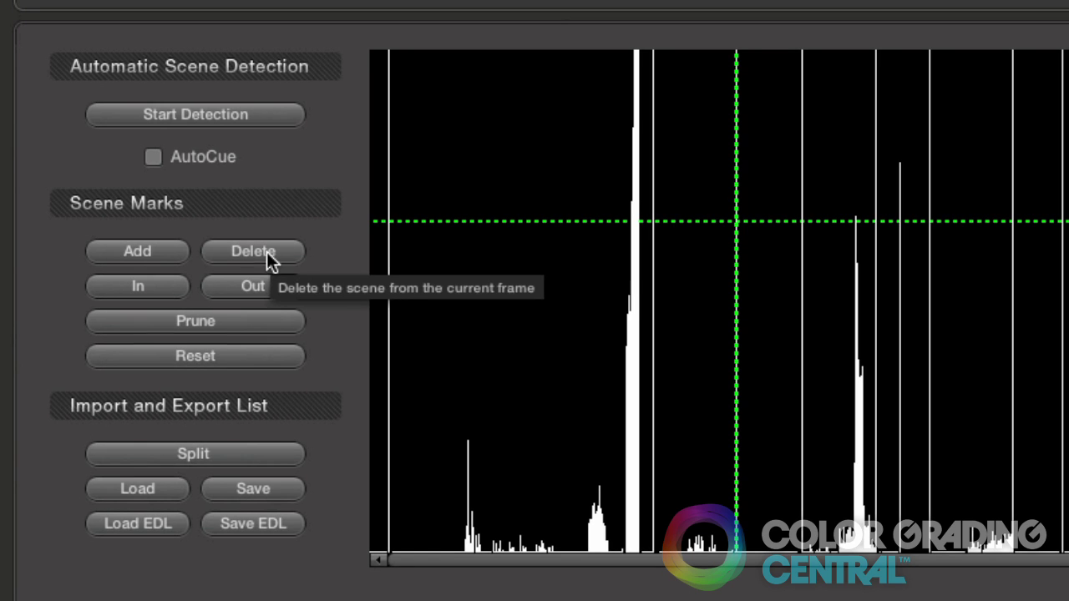
Mark In before and Out after the tall spike, then prune the false cuts inside.
{"action": "left_click", "coordinate": [604, 53]}
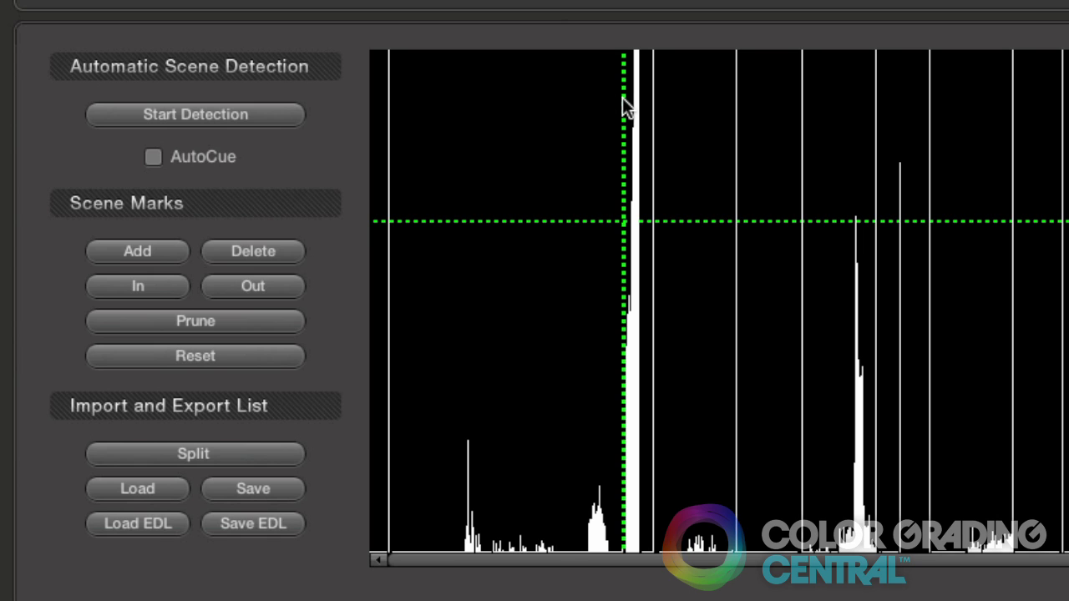
{"action": "left_click", "coordinate": [131, 289]}
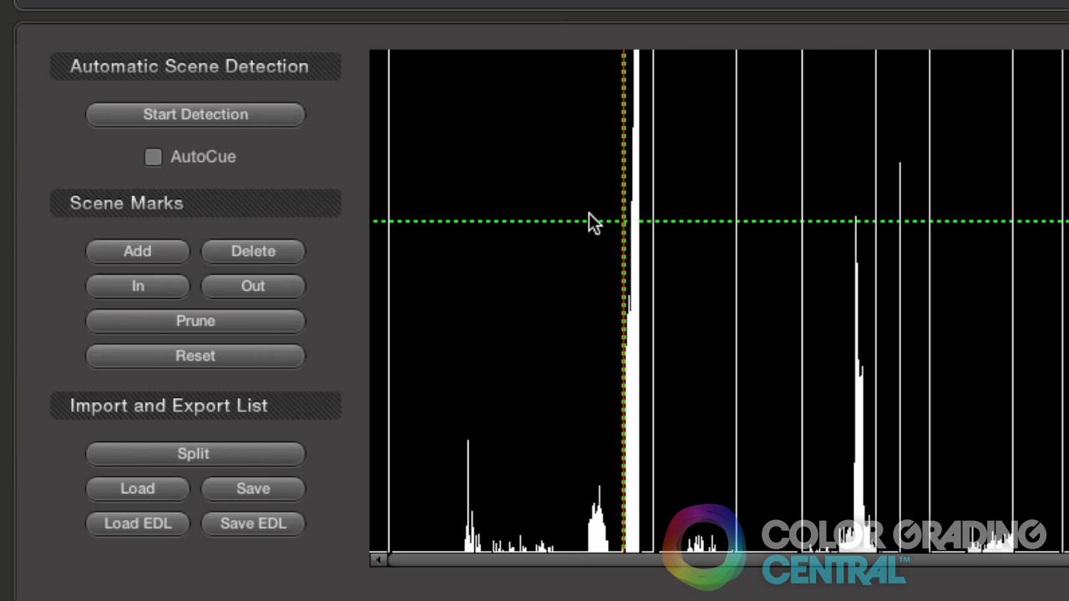
{"action": "left_click", "coordinate": [649, 117]}
{"action": "left_click", "coordinate": [264, 290]}
{"action": "left_click", "coordinate": [200, 321]}
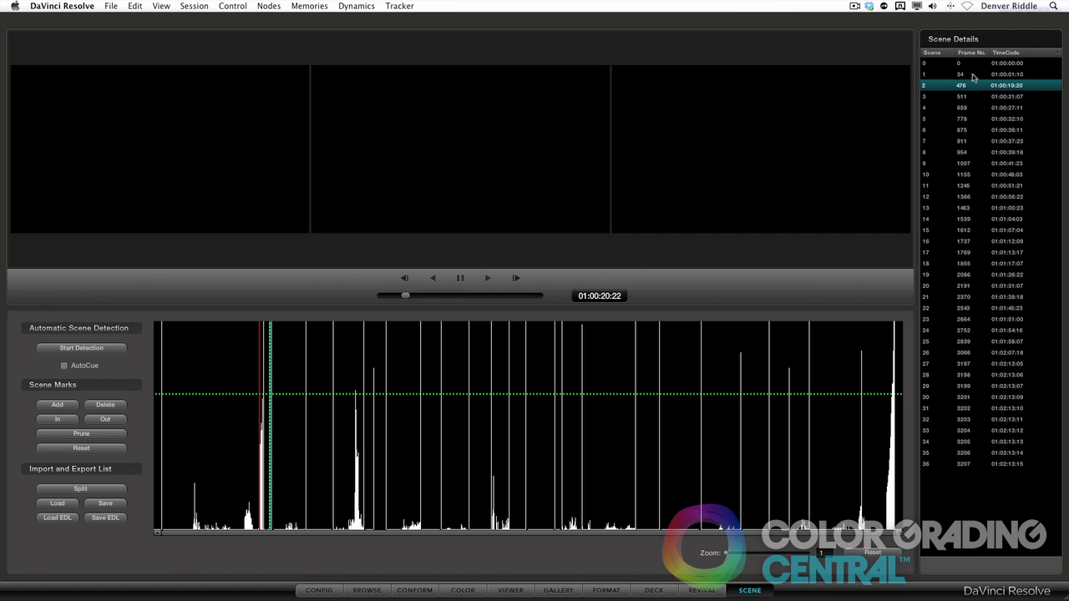
Review the remaining scenes from scene 1 at frame 34, then split the movie per scene.
{"action": "left_click", "coordinate": [973, 76]}
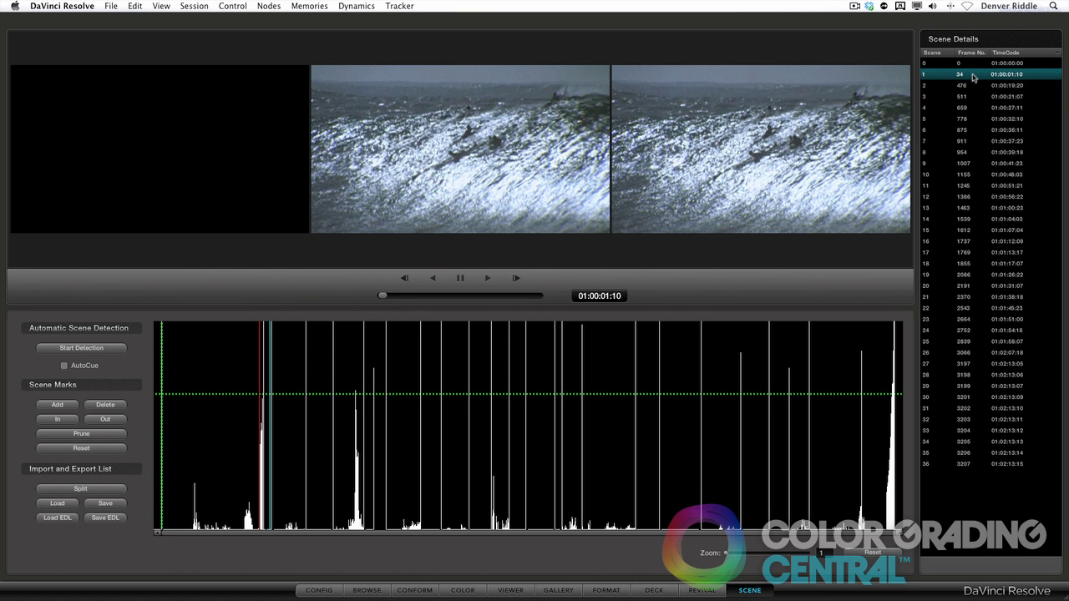
{"action": "key", "text": "Down"}
{"action": "key", "text": "Down"}
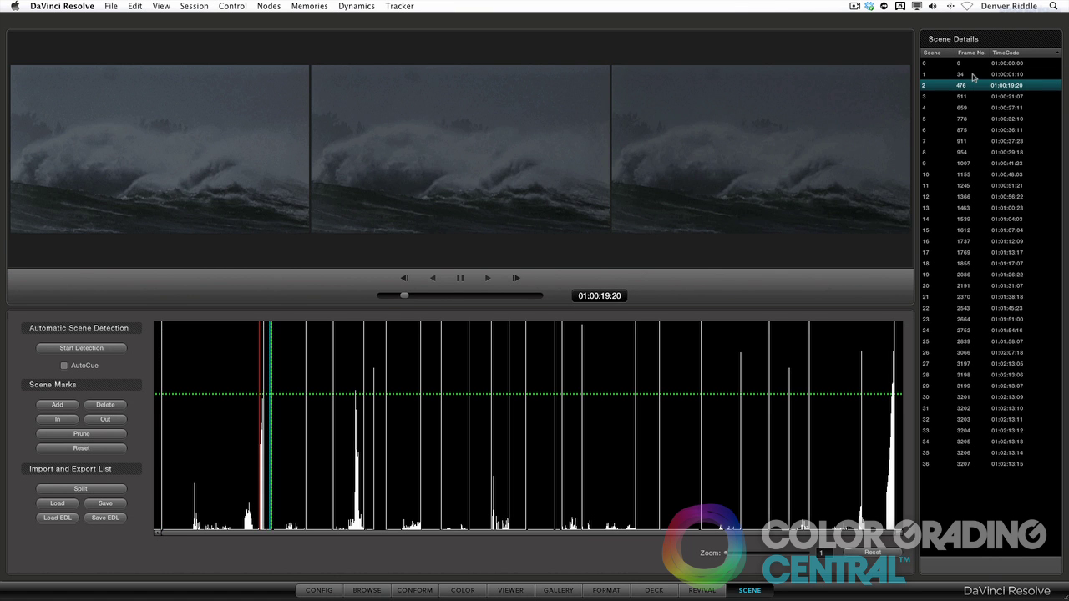
{"action": "key", "text": "Up"}
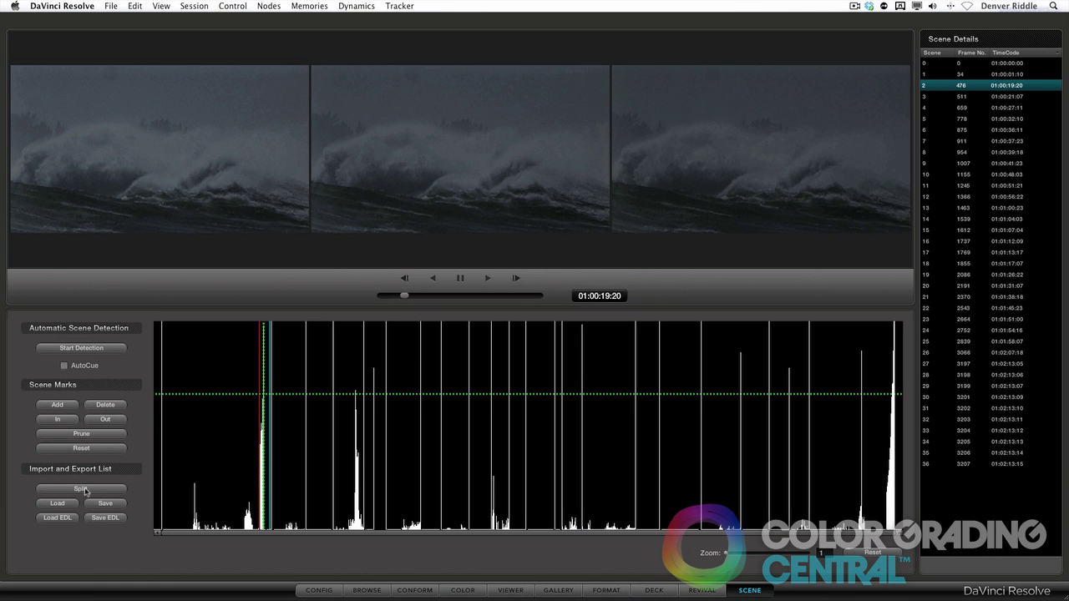
{"action": "left_click", "coordinate": [85, 489]}
Add the split scenes to the media pool and create the Master Session on the Conform page.
{"action": "left_click", "coordinate": [613, 349]}
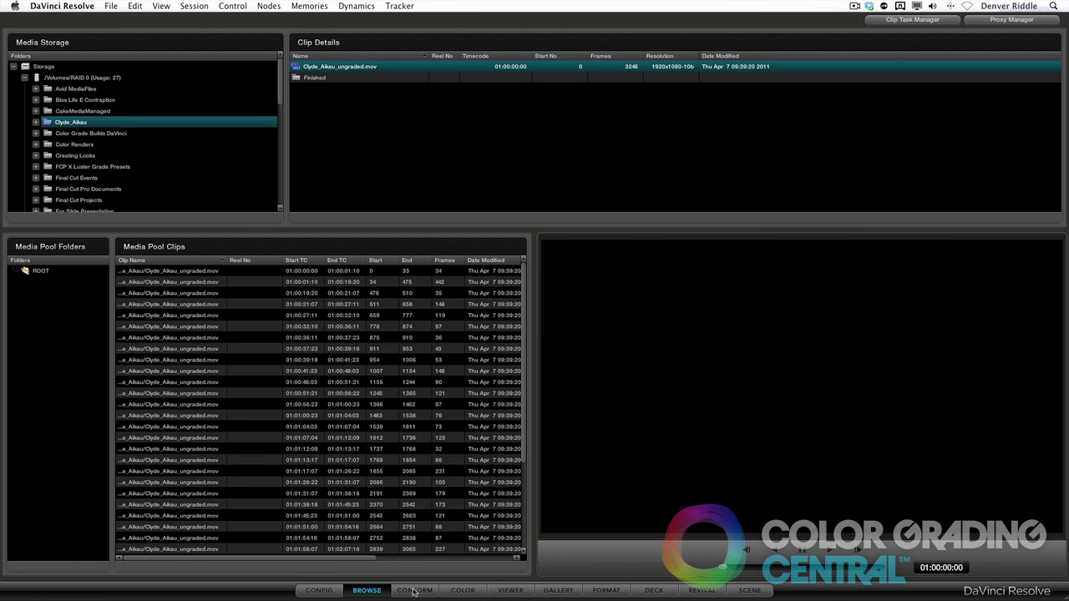
{"action": "left_click", "coordinate": [413, 591]}
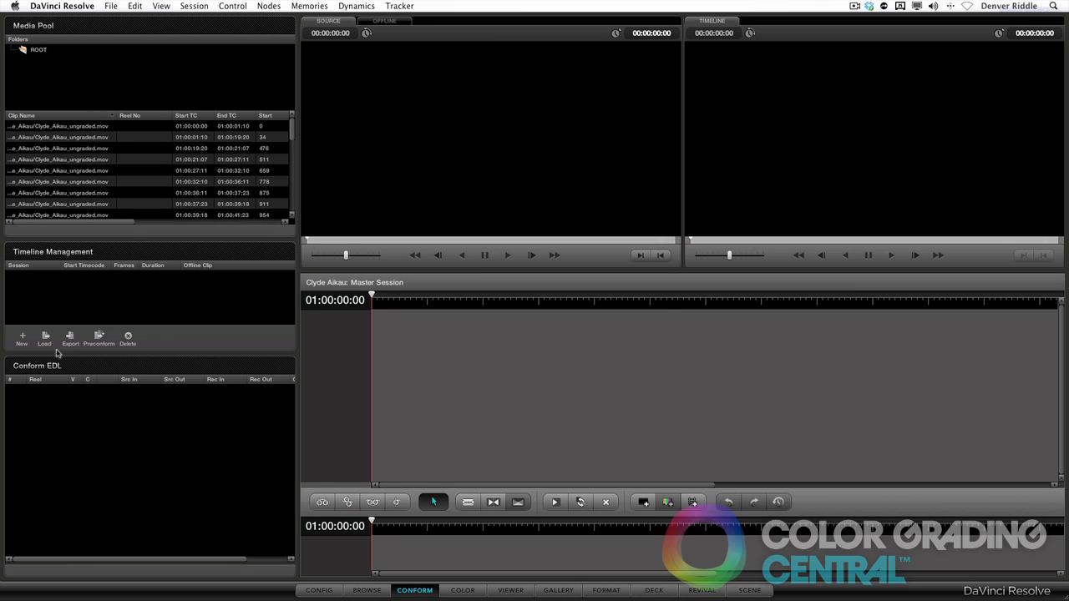
{"action": "left_click", "coordinate": [23, 338]}
{"action": "left_click", "coordinate": [632, 350]}
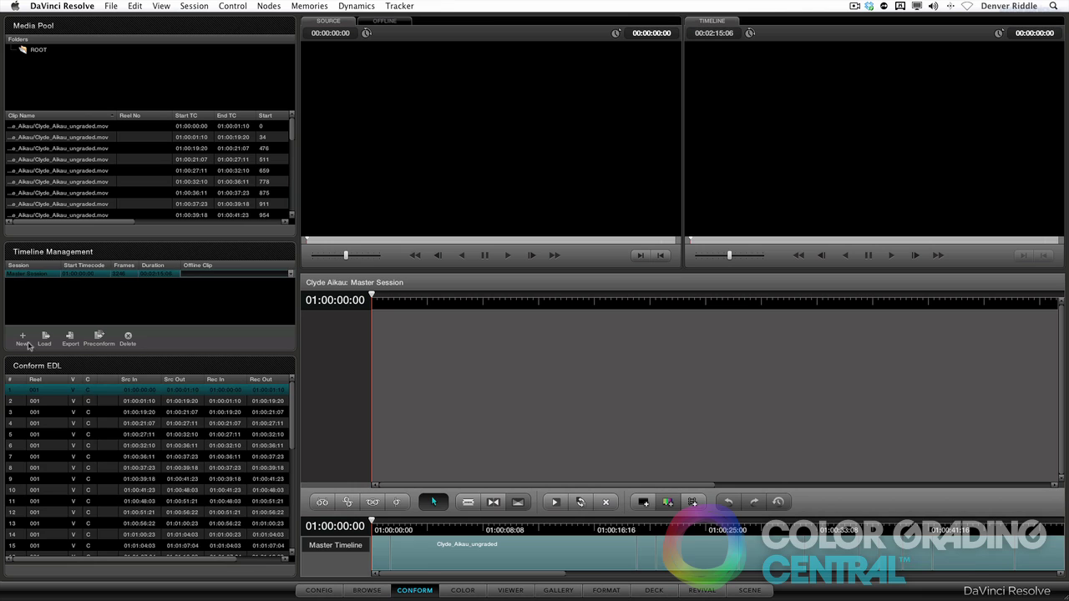
Create a second timeline session named 'Conform' holding the scene clips.
{"action": "left_click", "coordinate": [23, 340]}
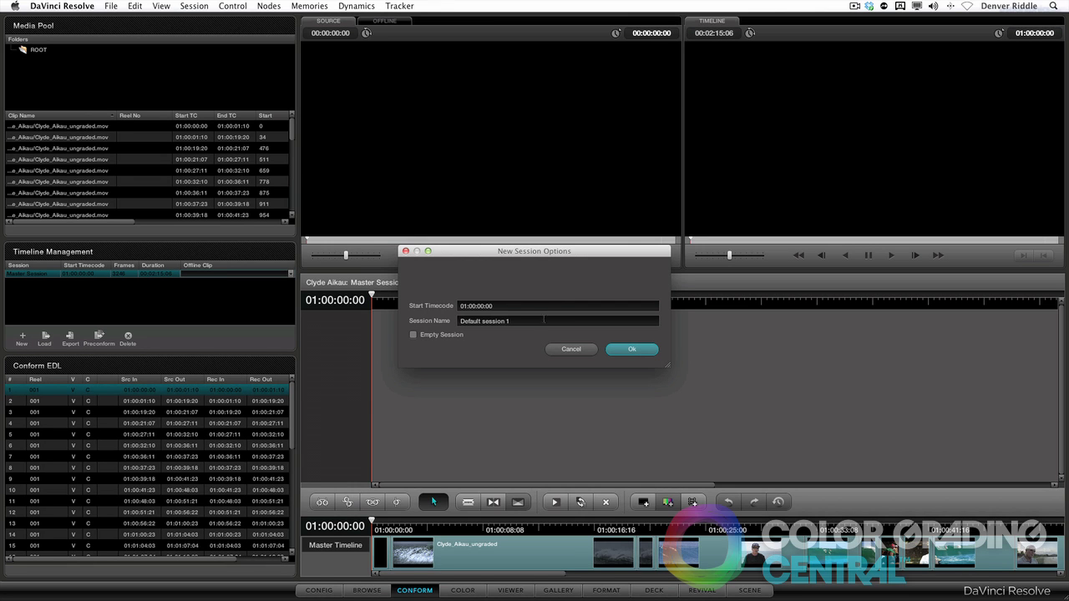
{"action": "triple_click", "coordinate": [545, 319]}
{"action": "type", "text": "Conform"}
{"action": "key", "text": "Return"}
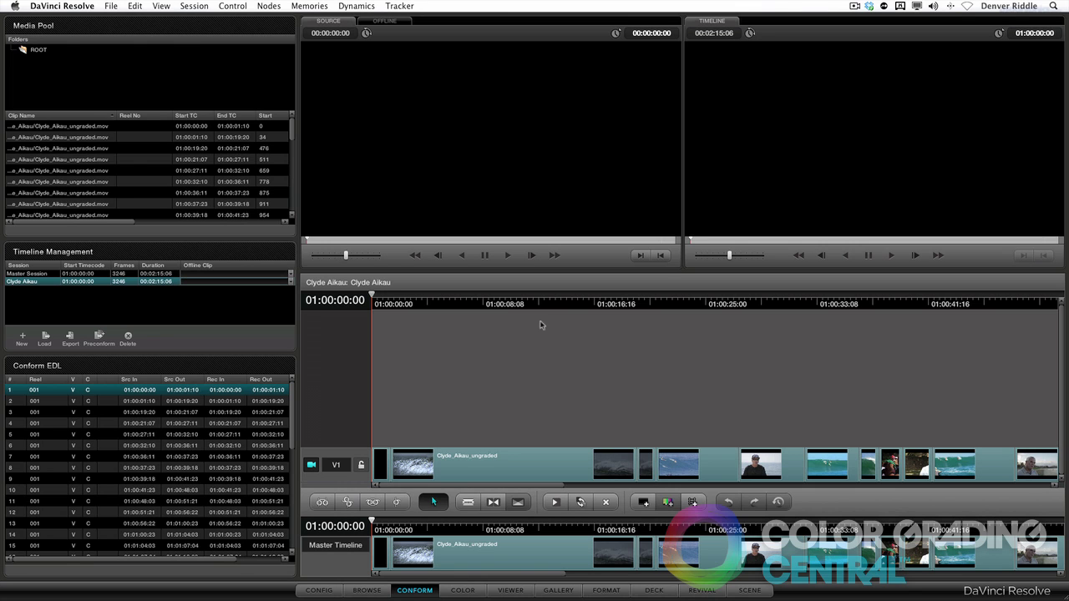
{"action": "left_click", "coordinate": [465, 591]}
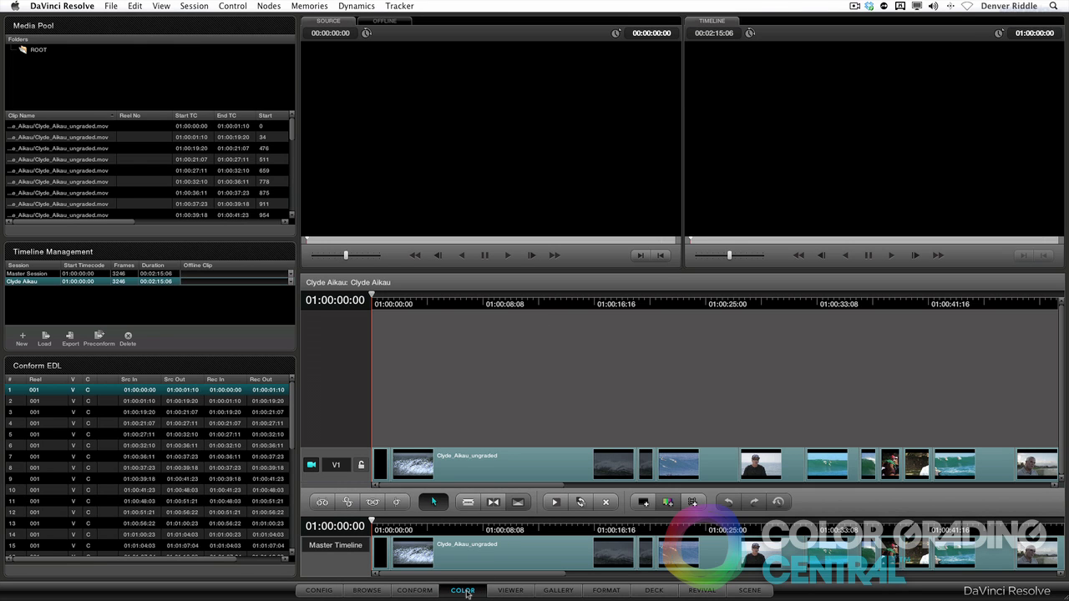
{"action": "left_click", "coordinate": [108, 366]}
{"action": "left_click", "coordinate": [248, 357]}
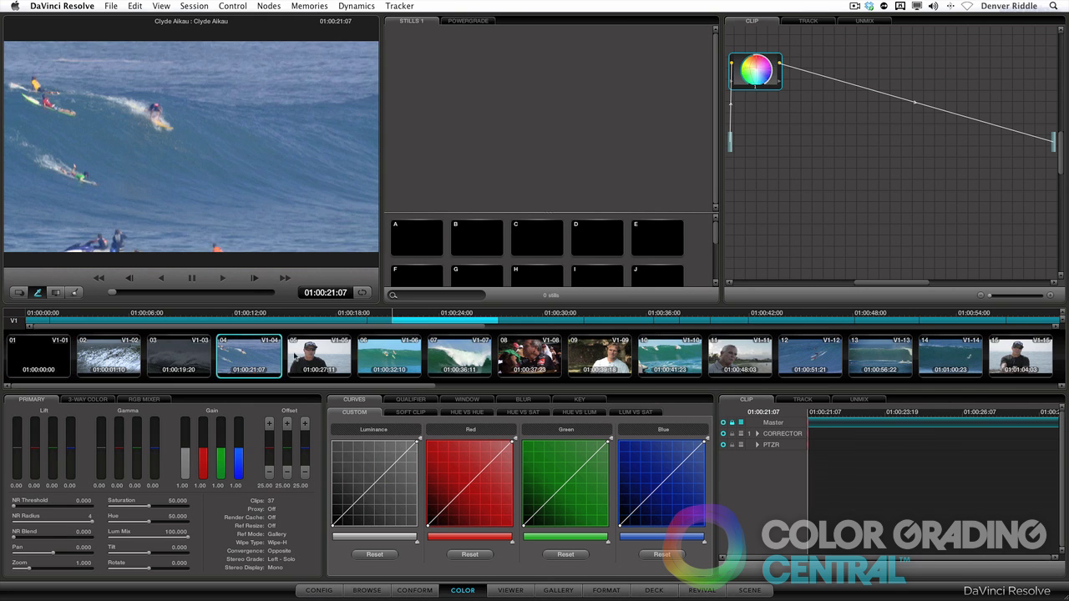
{"action": "left_click", "coordinate": [326, 359]}
{"action": "left_click", "coordinate": [395, 361]}
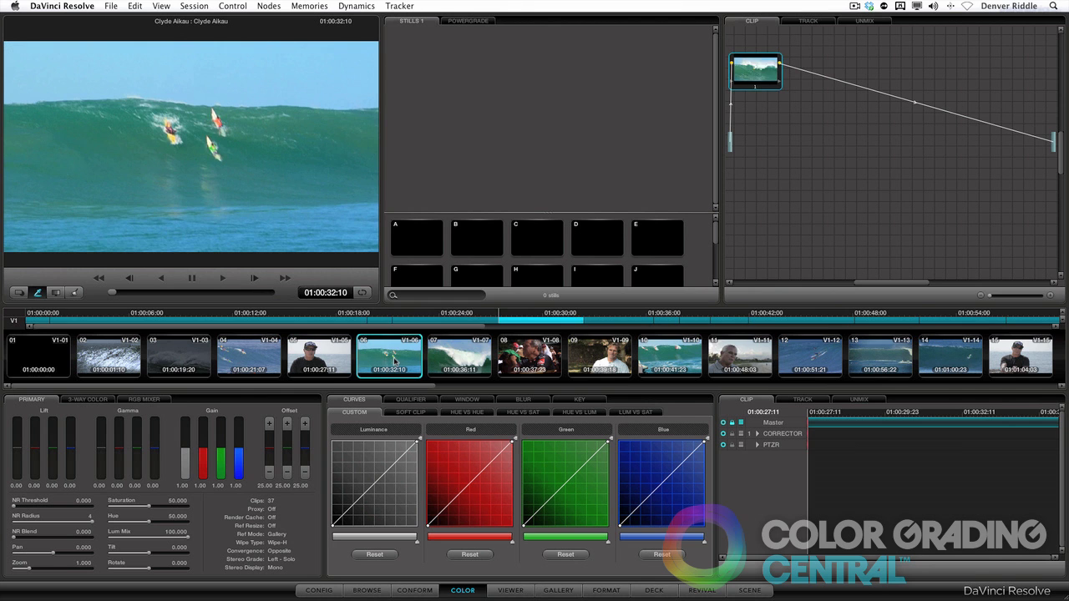
{"action": "left_click", "coordinate": [532, 355]}
{"action": "left_click", "coordinate": [597, 357]}
{"action": "left_click", "coordinate": [659, 359]}
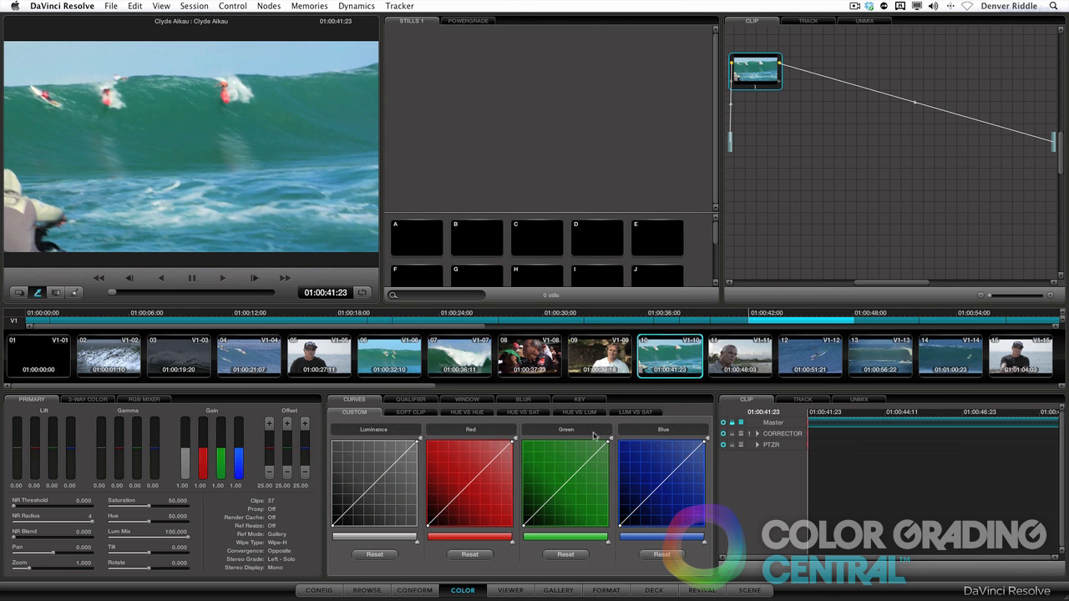
{"action": "left_click", "coordinate": [423, 593]}
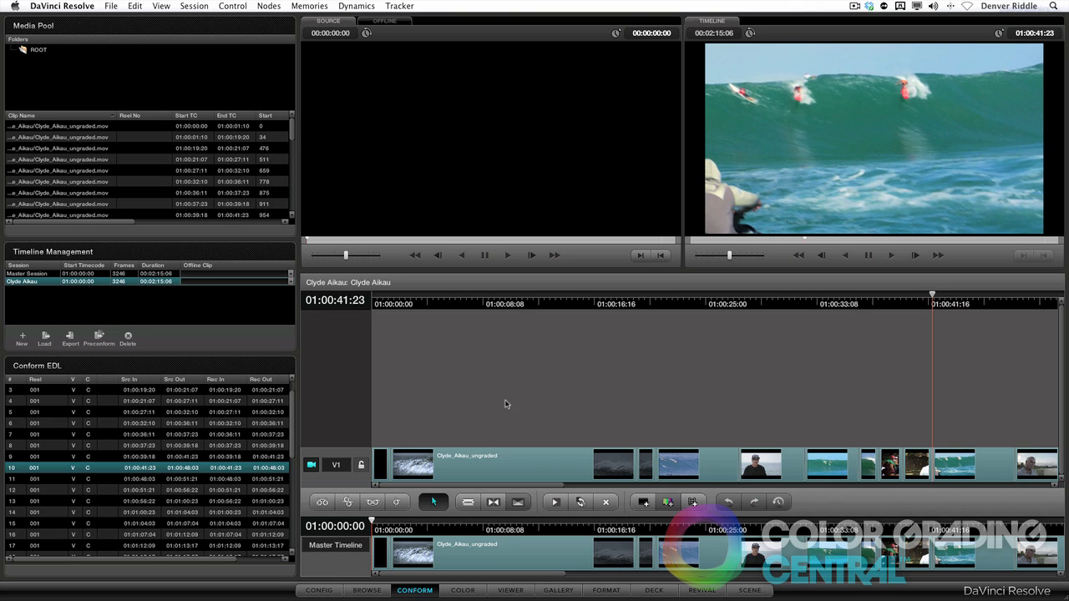